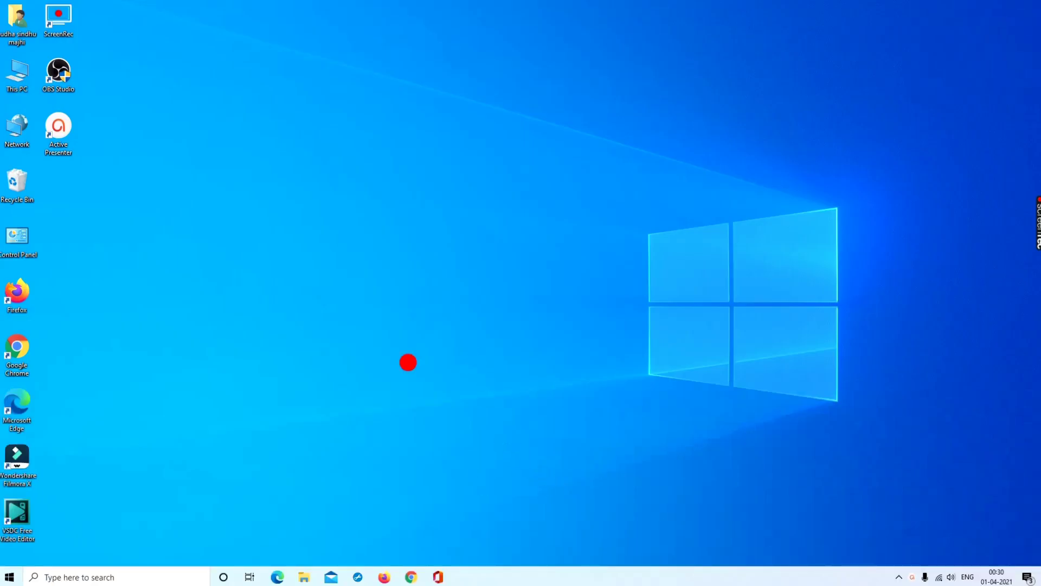
- Launch Firefox from the Windows desktop so it opens on a New Tab page
{"action": "left_click_drag", "start_coordinate": [17, 293], "coordinate": [126, 274]}
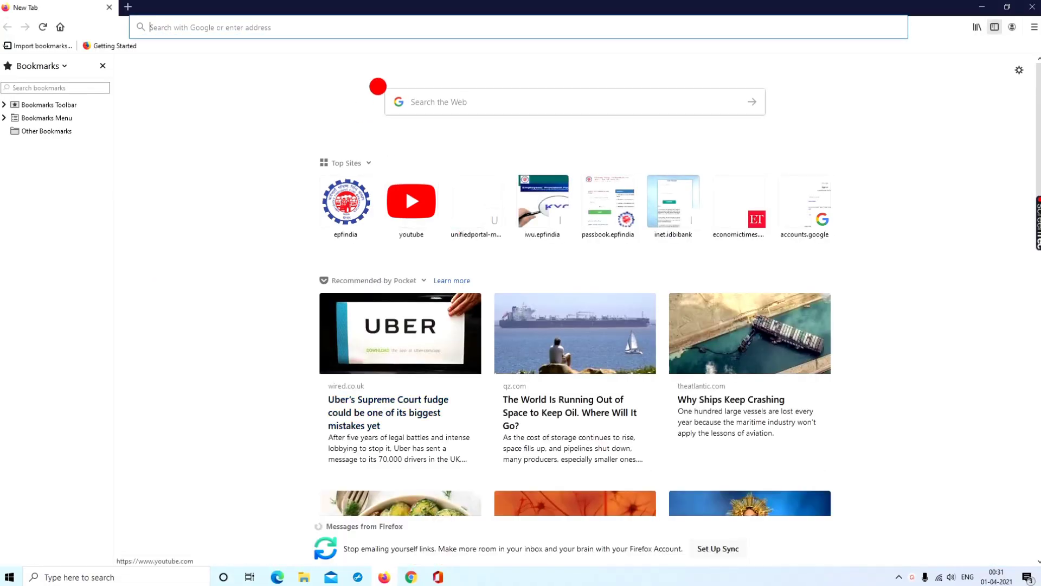
- Search the web for 'epfo ekyc' and open the EKYC Portal-EPFO result
{"action": "left_click", "coordinate": [431, 103]}
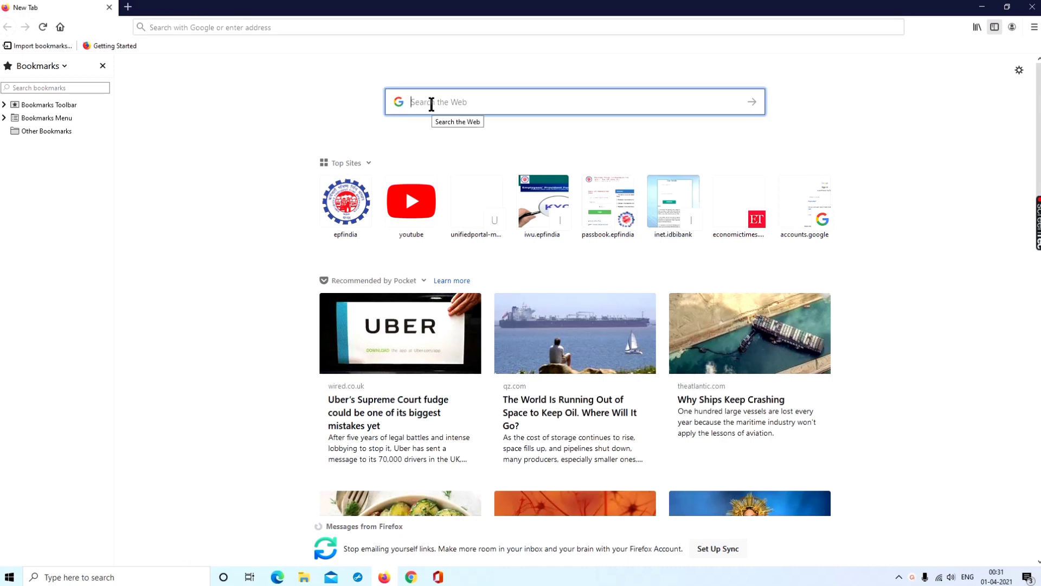
{"action": "type", "text": "epfo"}
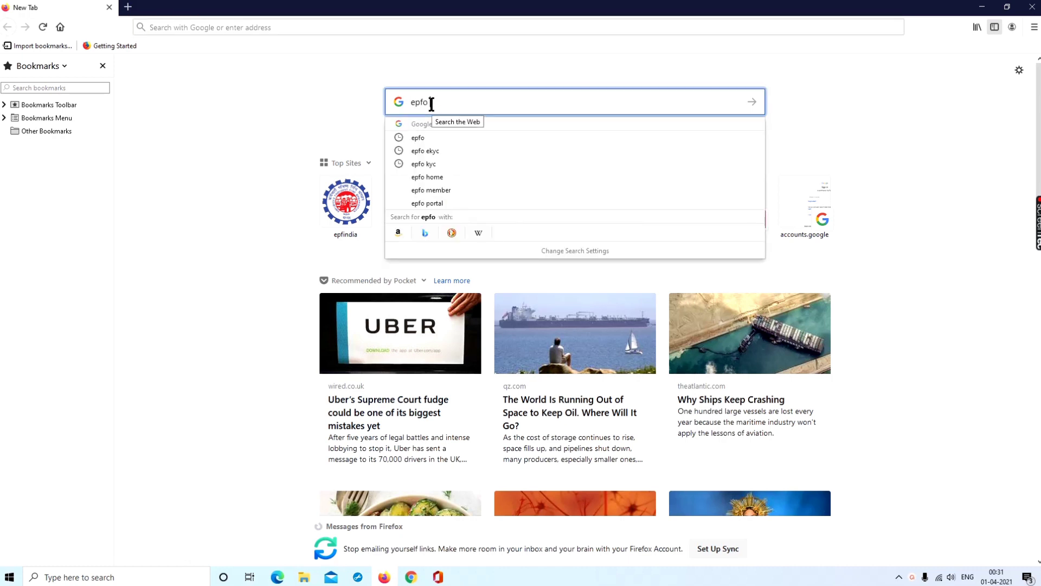
{"action": "type", "text": " ekyc"}
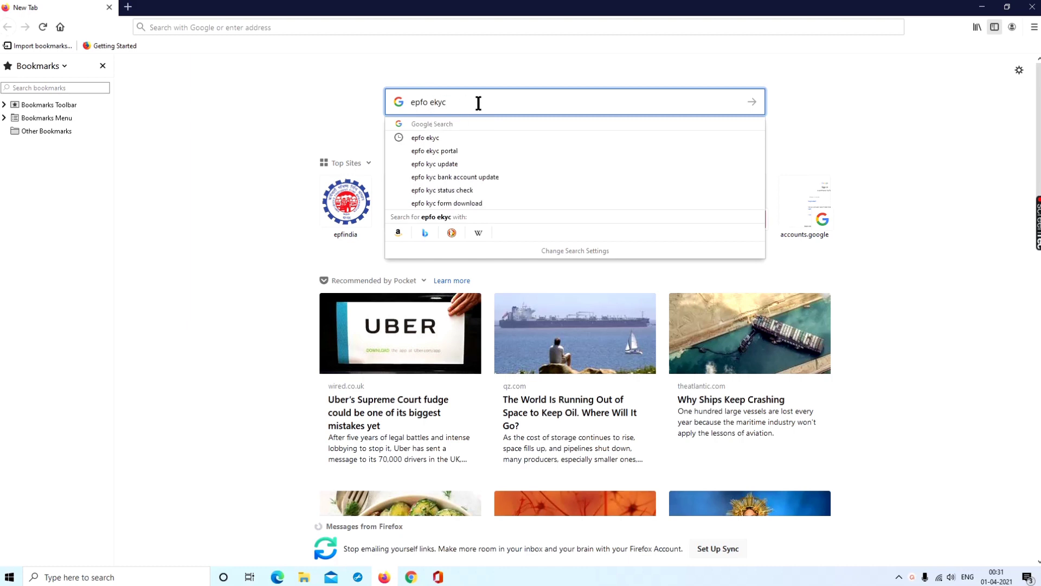
{"action": "key", "text": "Return"}
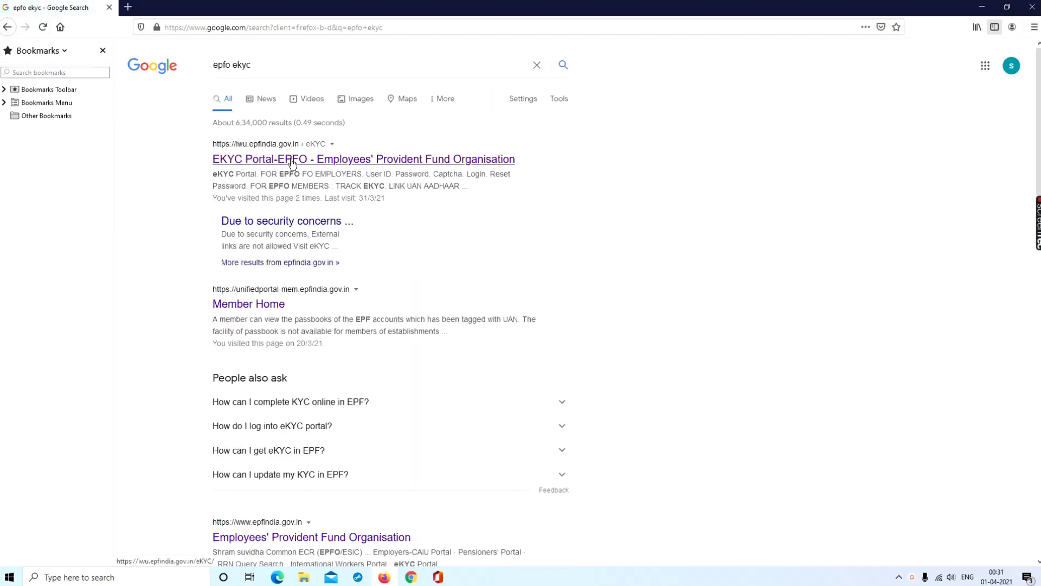
{"action": "left_click", "coordinate": [237, 159]}
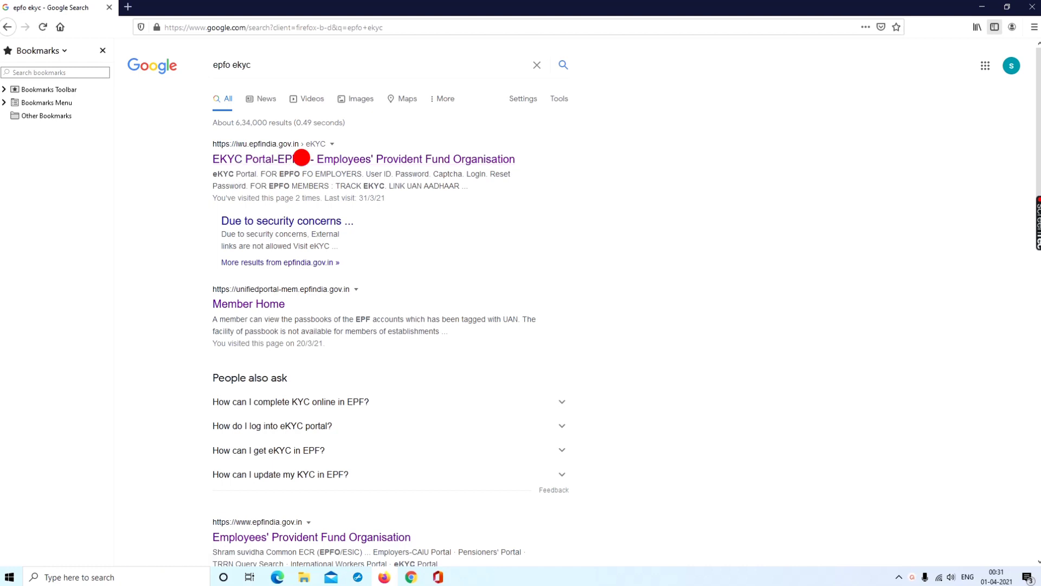
{"action": "left_click", "coordinate": [252, 161]}
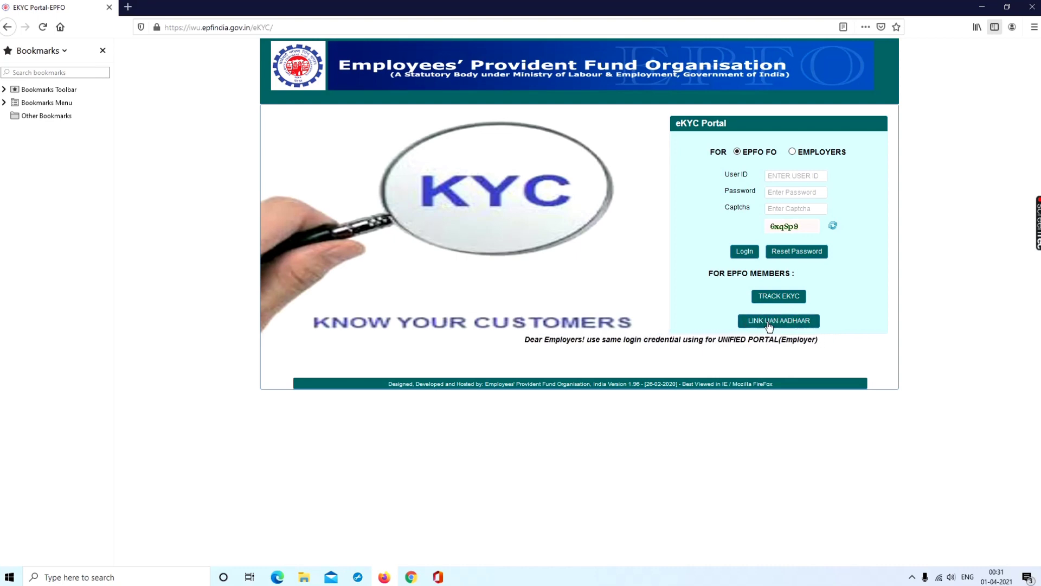
- Open the Link UAN Aadhaar form, enter the member's UAN, fetch the linked mobile, and generate an OTP
{"action": "left_click", "coordinate": [777, 320]}
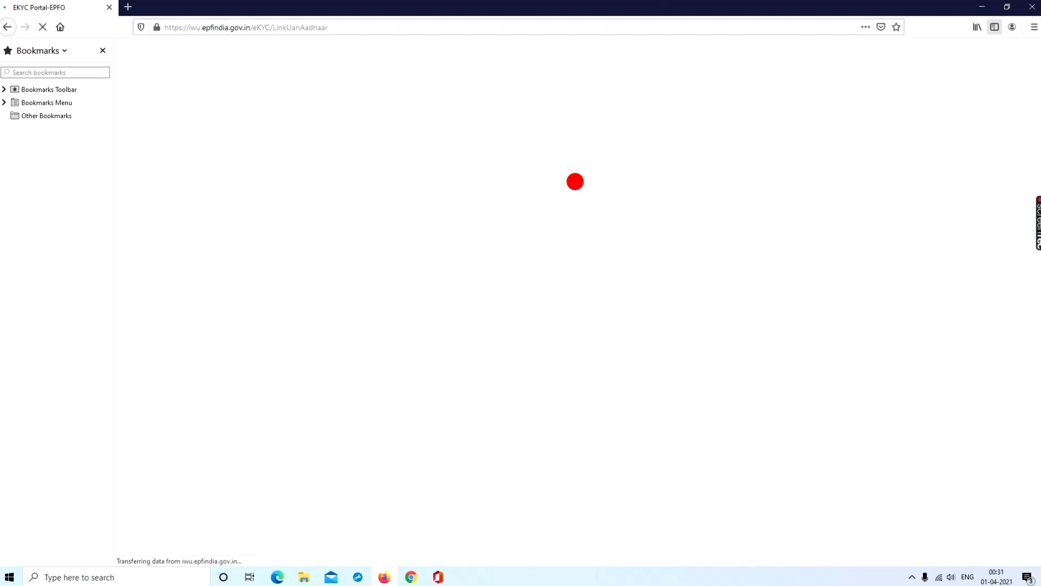
{"action": "left_click", "coordinate": [538, 171]}
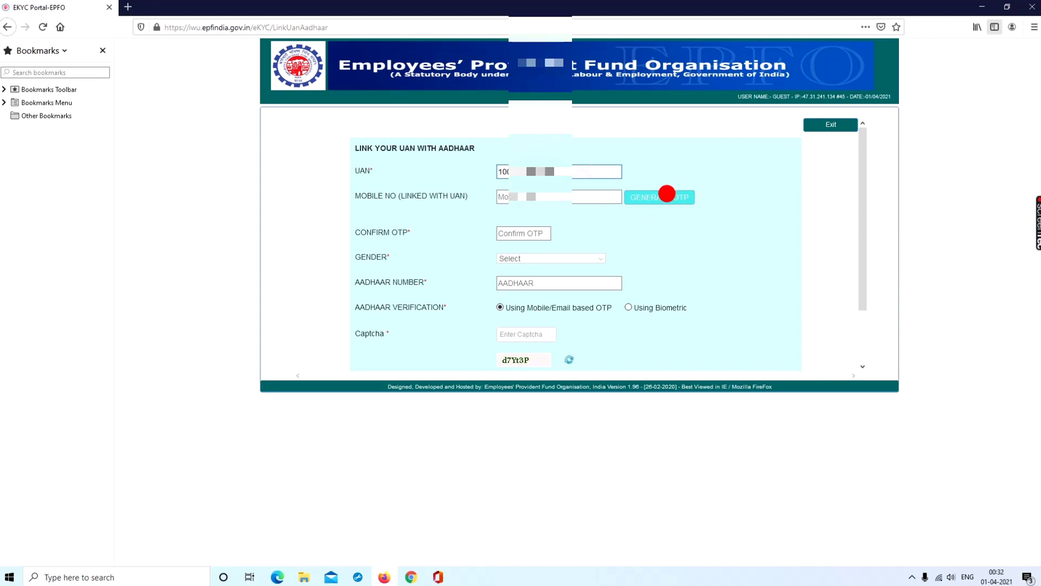
{"action": "left_click", "coordinate": [667, 195]}
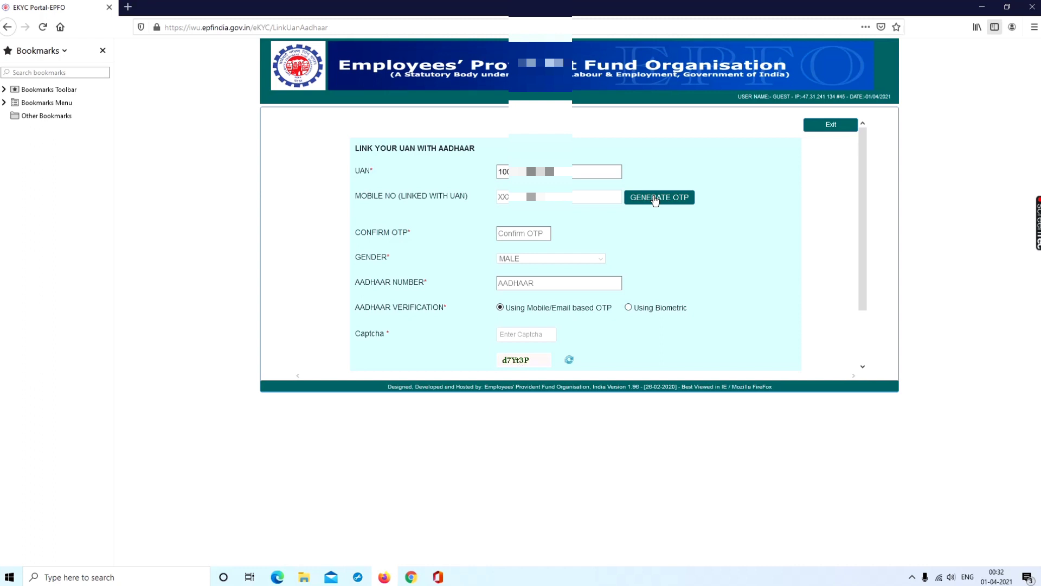
{"action": "left_click", "coordinate": [655, 202]}
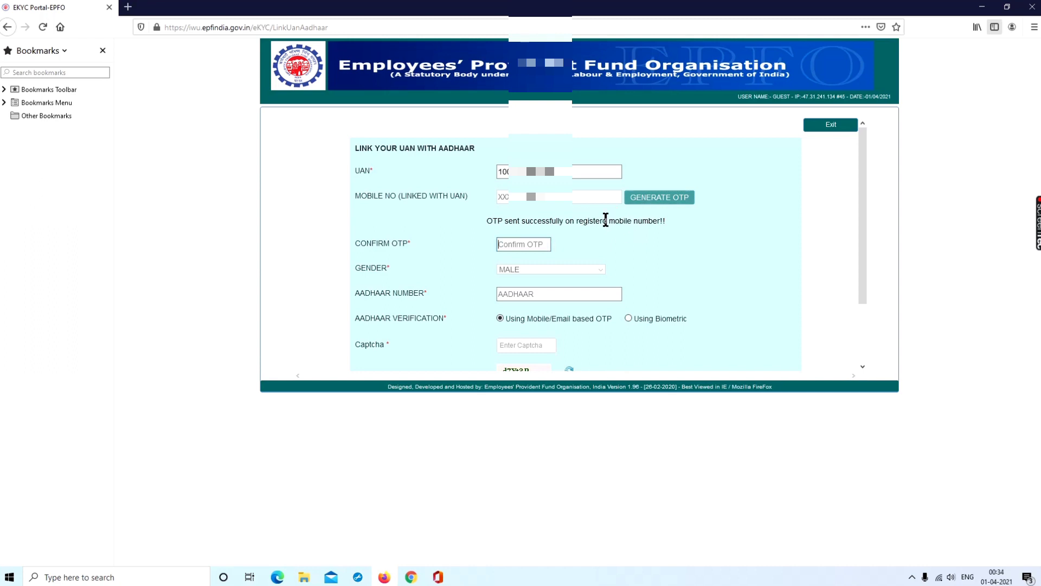
- Enter the received OTP and the Aadhaar number, choosing Mobile/Email based OTP verification
{"action": "left_click", "coordinate": [507, 242]}
{"action": "left_click", "coordinate": [508, 247]}
{"action": "left_click", "coordinate": [506, 297]}
{"action": "left_click", "coordinate": [531, 295]}
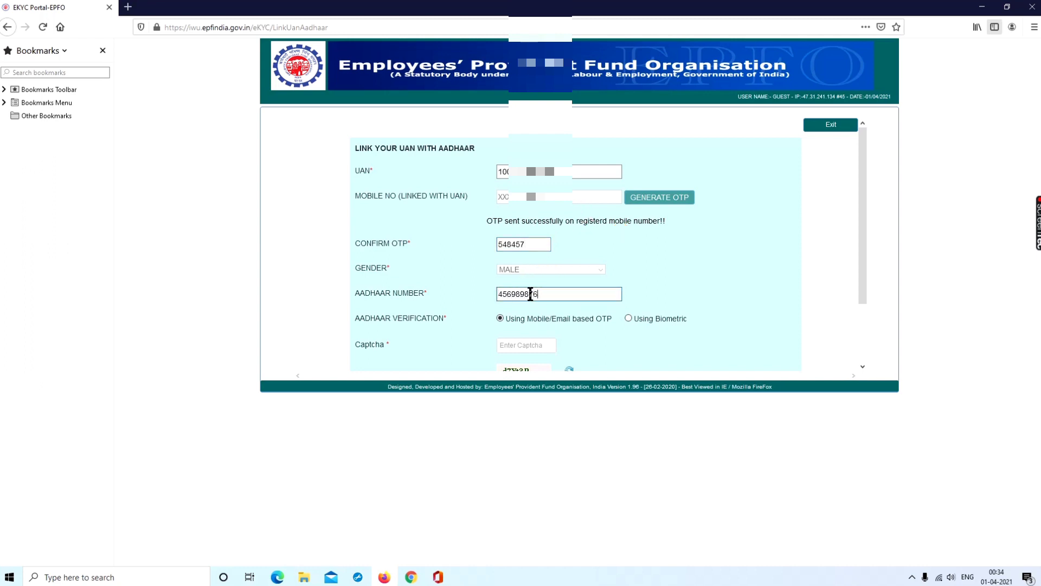
{"action": "left_click", "coordinate": [634, 312]}
- Type the captcha text, refreshing the captcha image several times, and submit the form
{"action": "scroll", "coordinate": [507, 309], "scroll_direction": "down", "scroll_amount": 3}
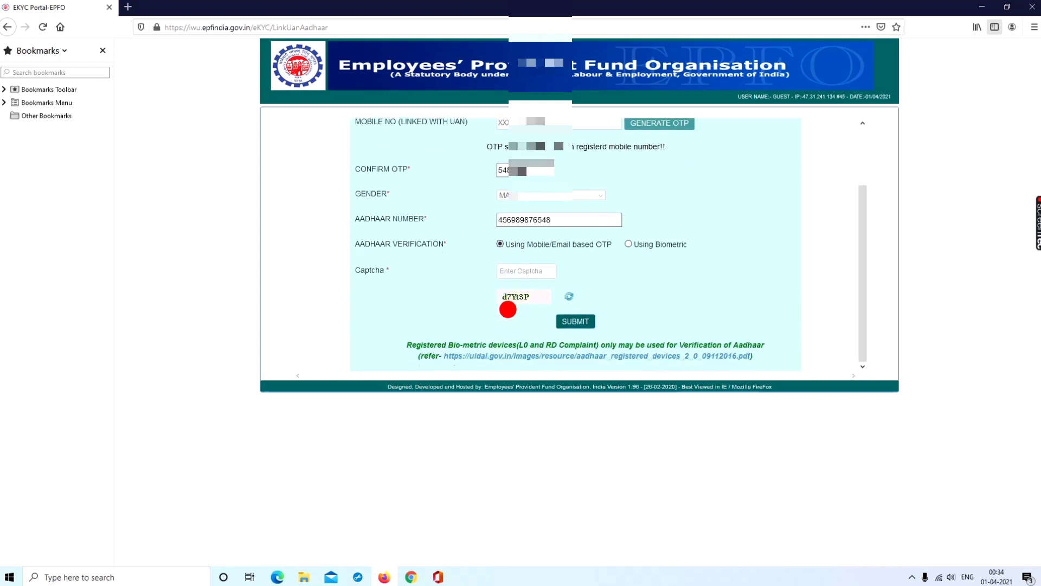
{"action": "left_click", "coordinate": [519, 270]}
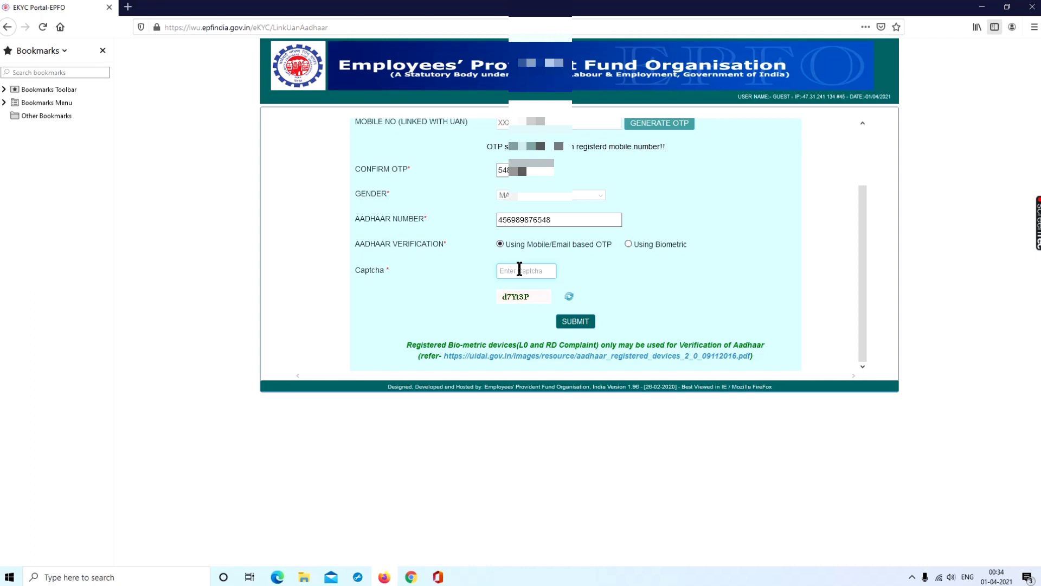
{"action": "type", "text": "d7Yt3p"}
{"action": "left_click", "coordinate": [570, 297]}
{"action": "left_click", "coordinate": [569, 297]}
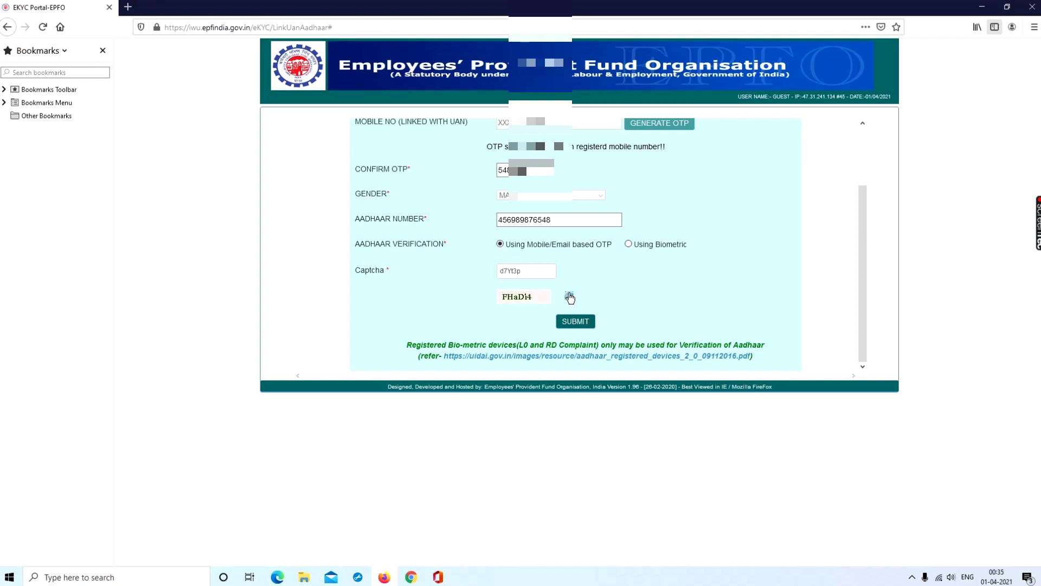
{"action": "left_click", "coordinate": [569, 296]}
{"action": "left_click", "coordinate": [528, 272]}
{"action": "left_click", "coordinate": [566, 297]}
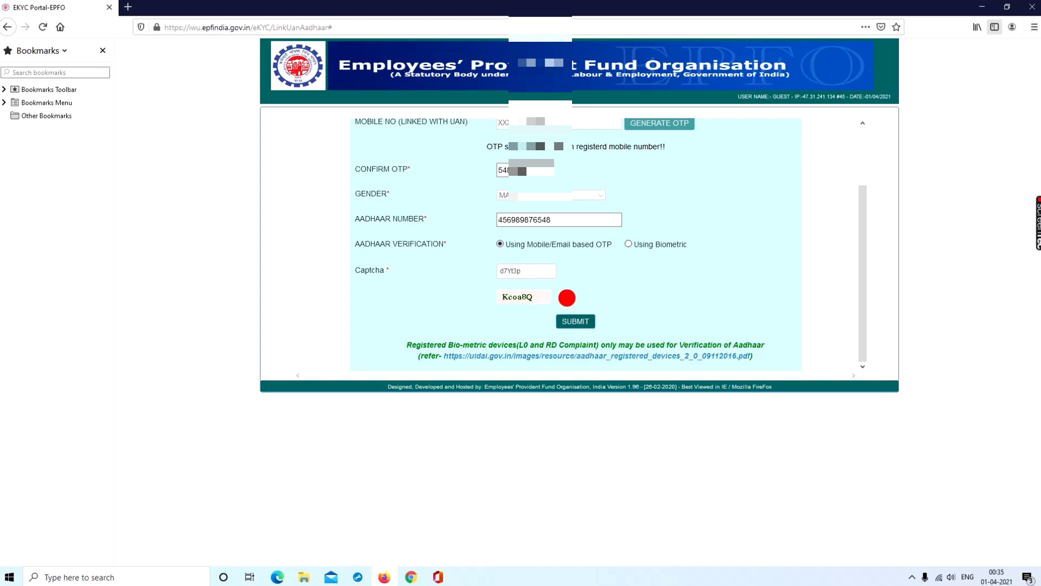
{"action": "left_click", "coordinate": [575, 323]}
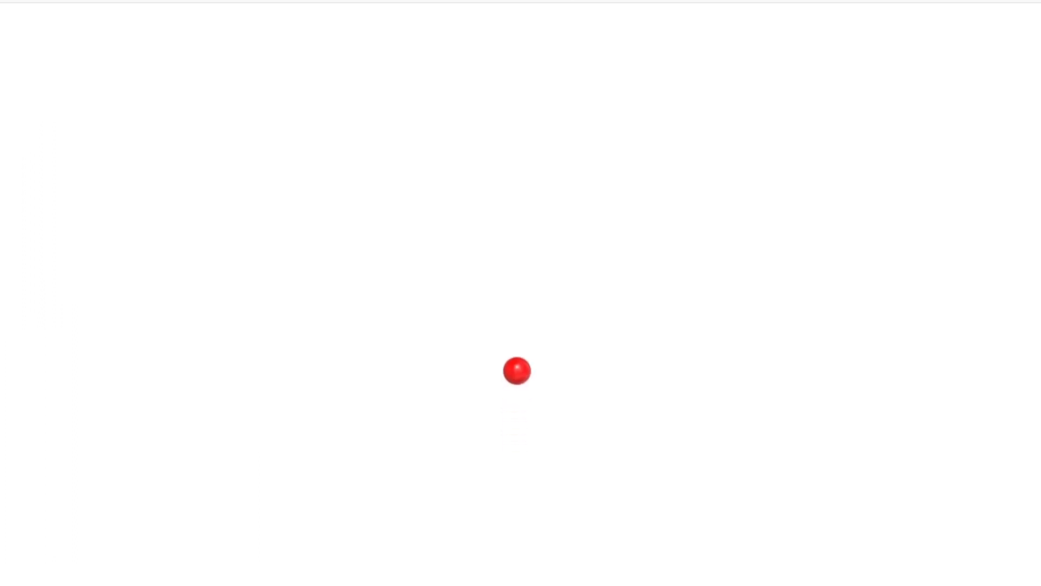
- Confirm the shown UAN and Aadhaar details and proceed for verification
{"action": "left_click", "coordinate": [512, 266]}
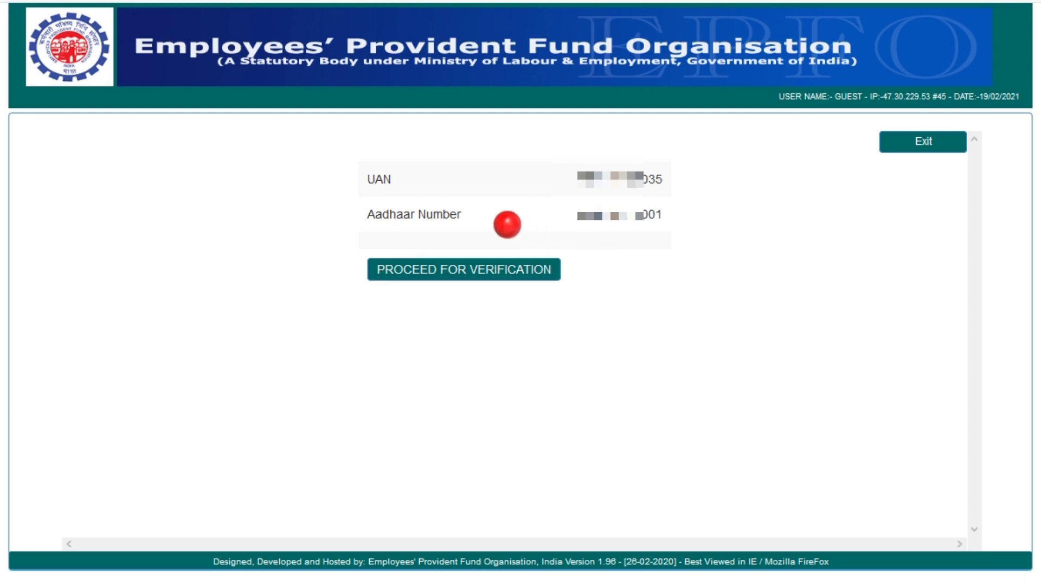
{"action": "left_click", "coordinate": [470, 276]}
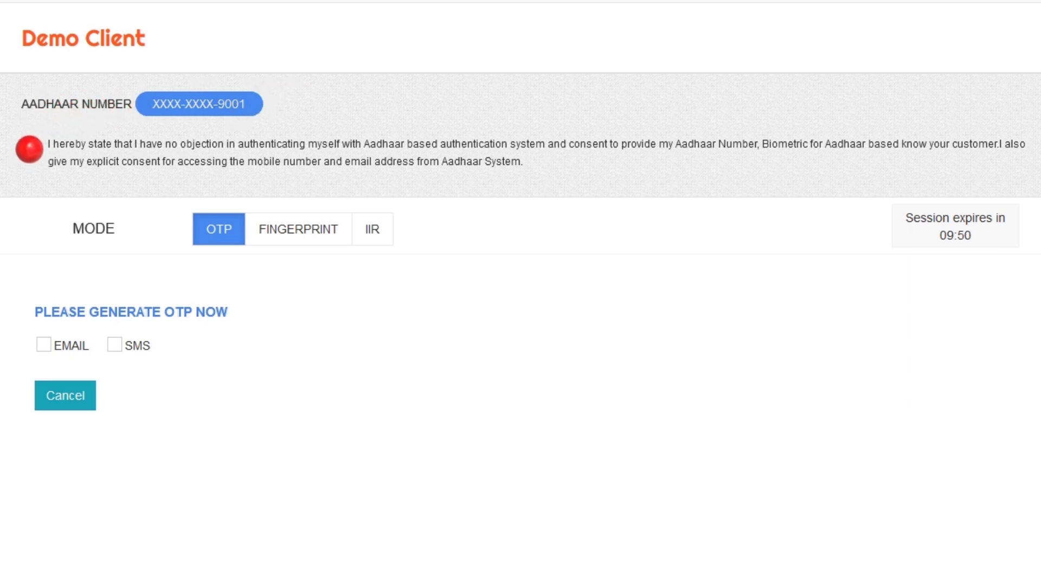
- Consent to Aadhaar authentication, select SMS delivery, and generate the Aadhaar OTP
{"action": "left_click", "coordinate": [30, 153]}
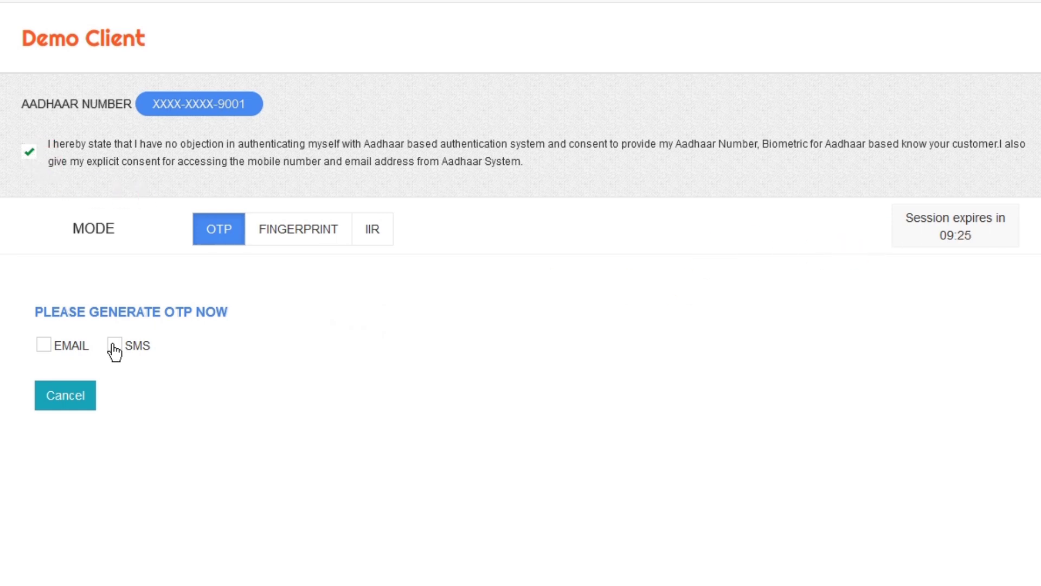
{"action": "left_click", "coordinate": [115, 350]}
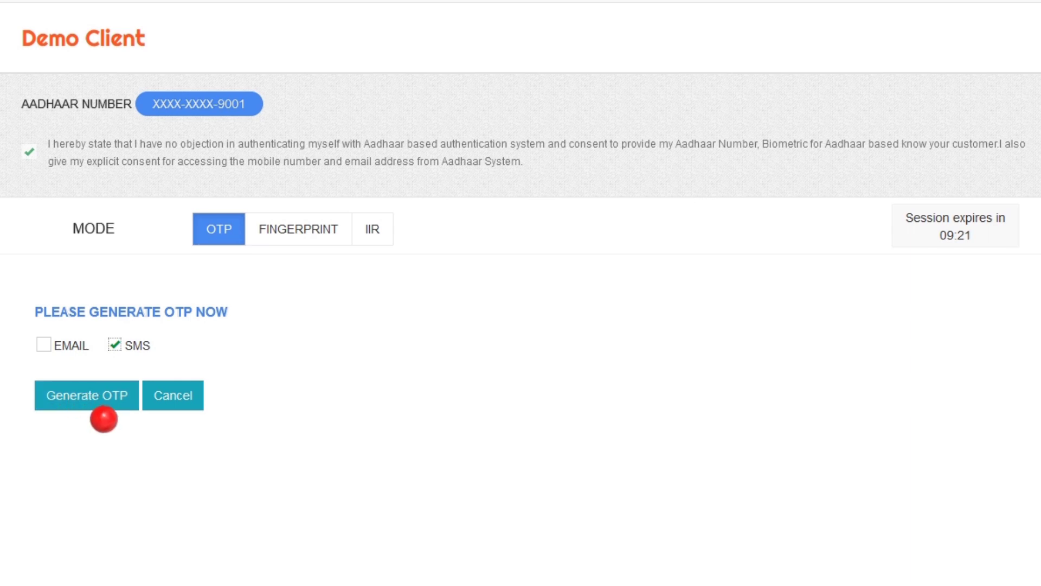
{"action": "left_click", "coordinate": [78, 406]}
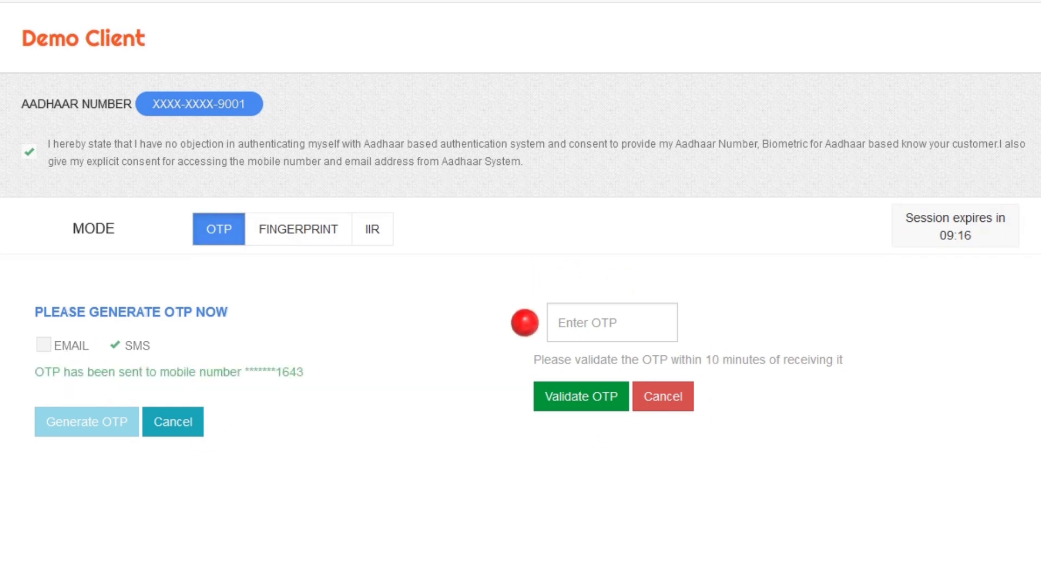
- Enter the six-character Aadhaar OTP, validate it, and decline Firefox's offer to save it
{"action": "left_click", "coordinate": [554, 319]}
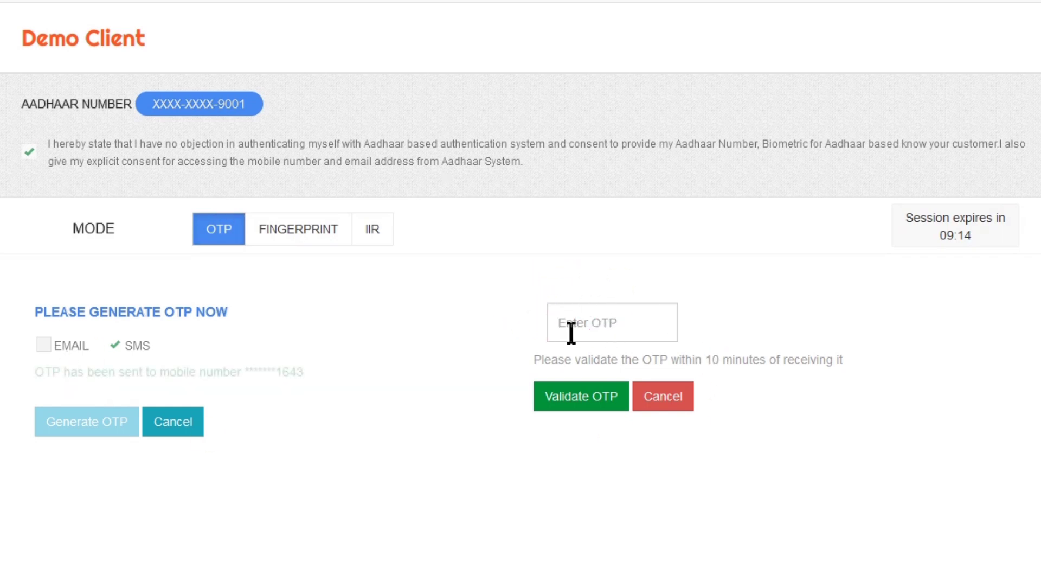
{"action": "left_click", "coordinate": [596, 320]}
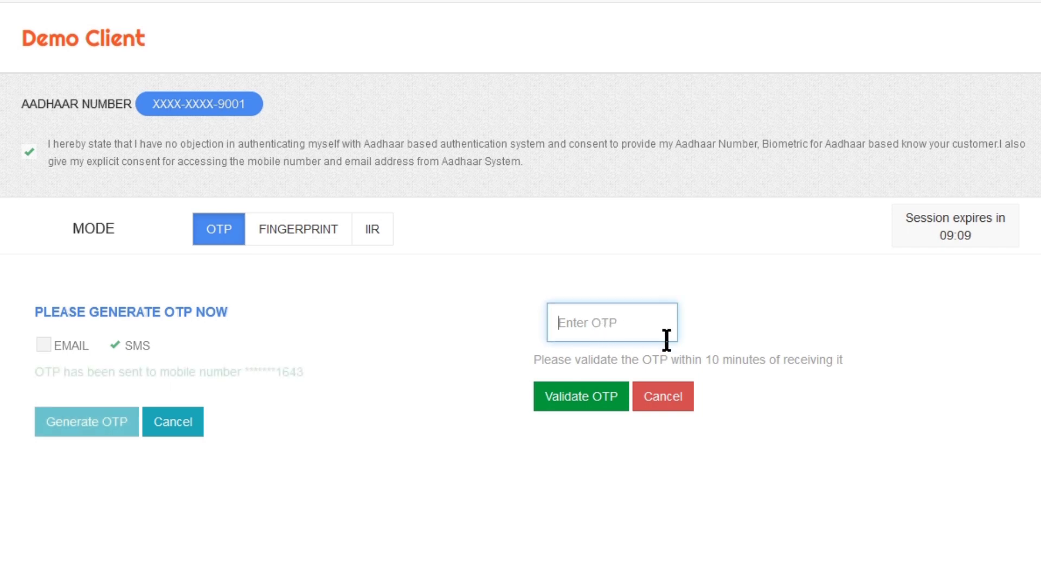
{"action": "type", "text": "******"}
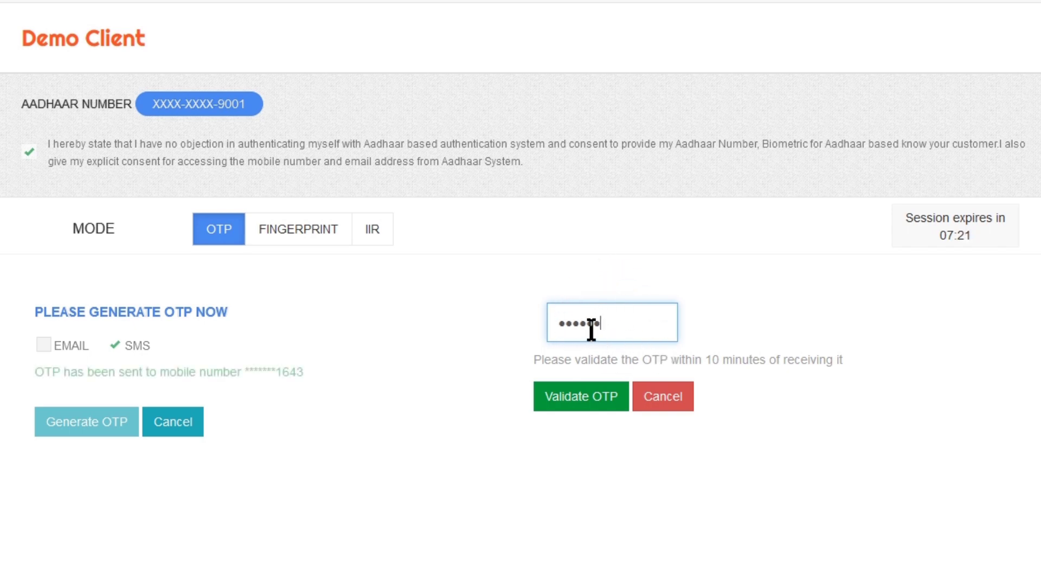
{"action": "left_click", "coordinate": [577, 399]}
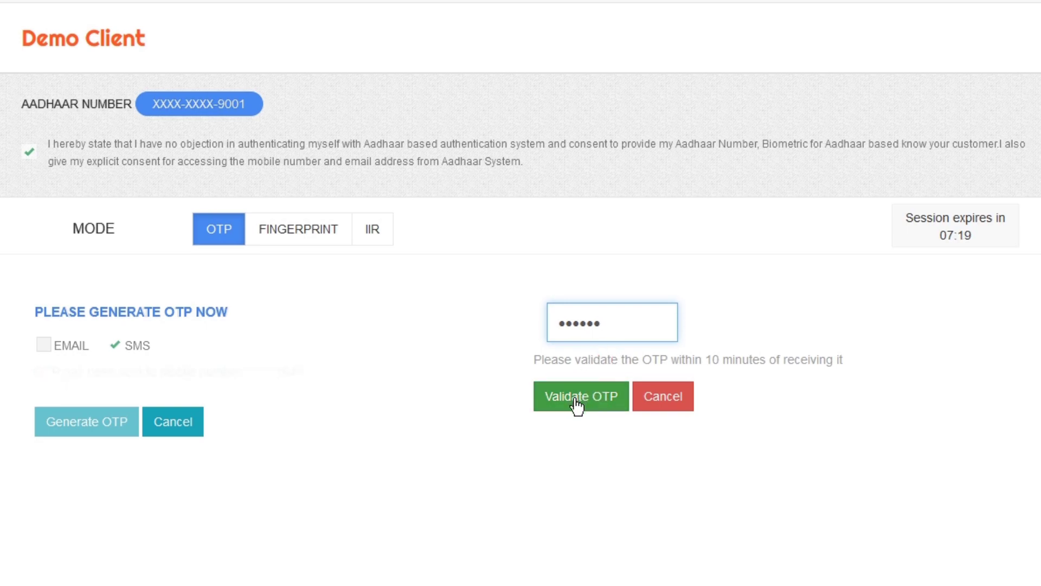
{"action": "left_click", "coordinate": [576, 401]}
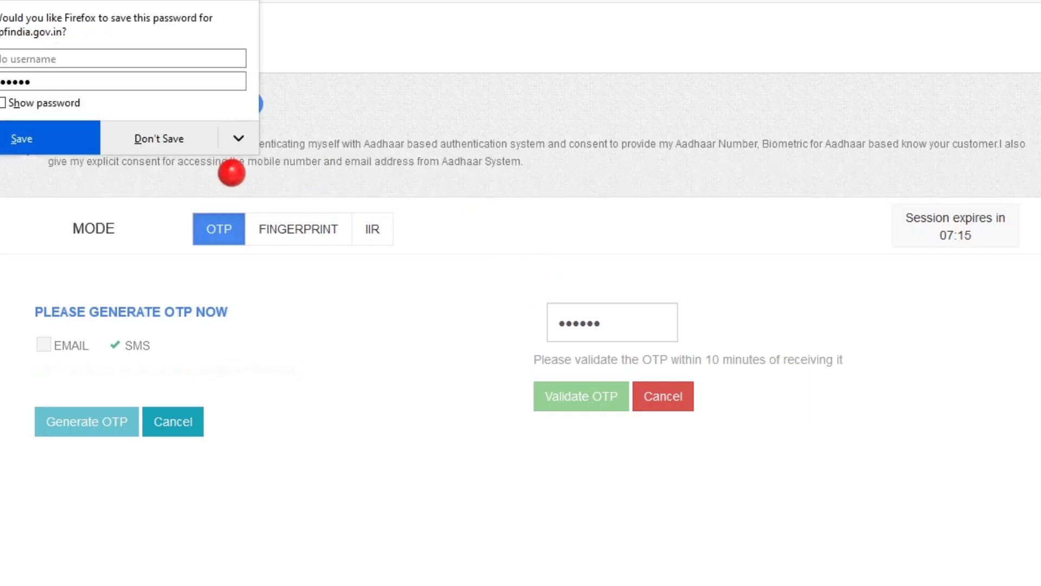
{"action": "left_click", "coordinate": [193, 132]}
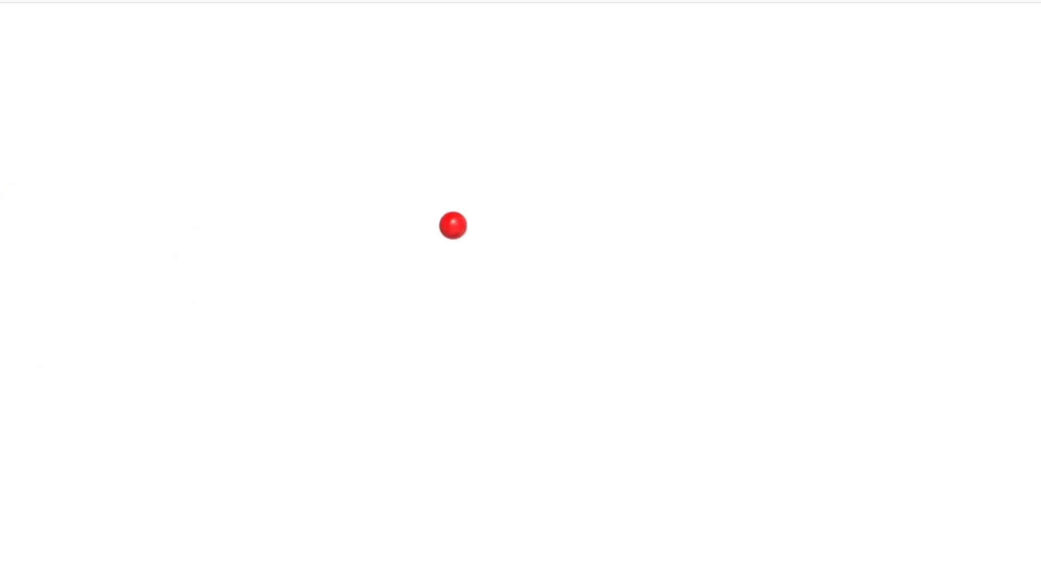